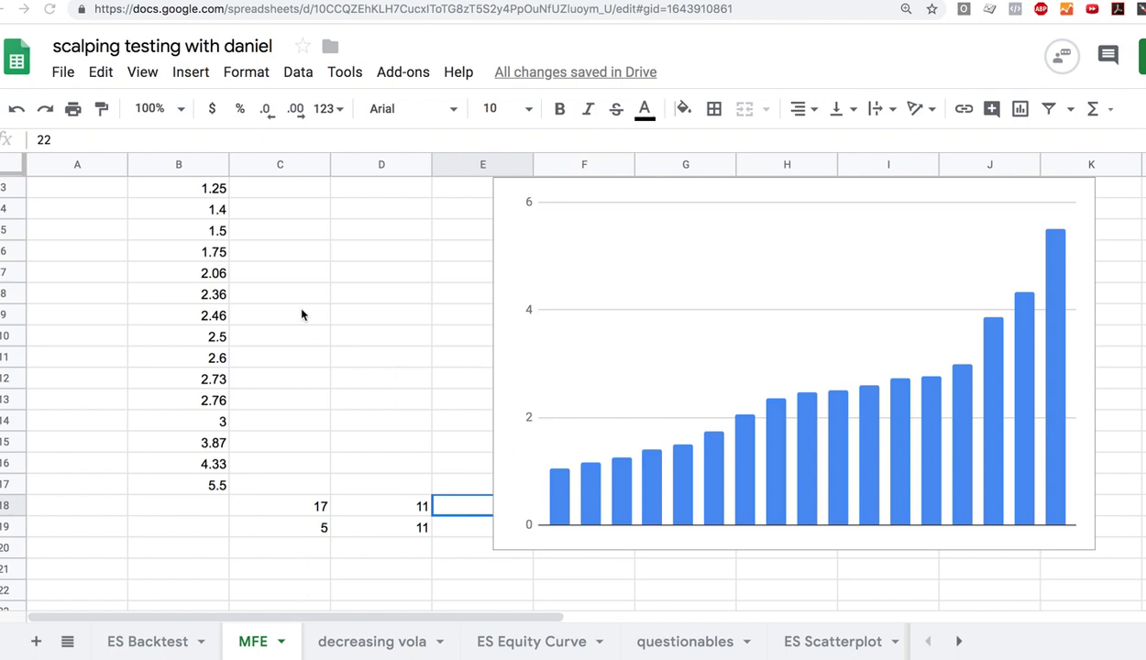
- Examine the MFE values in column B from B1 down to B17 and the figures in the rows beneath them
{"action": "left_click", "coordinate": [258, 427]}
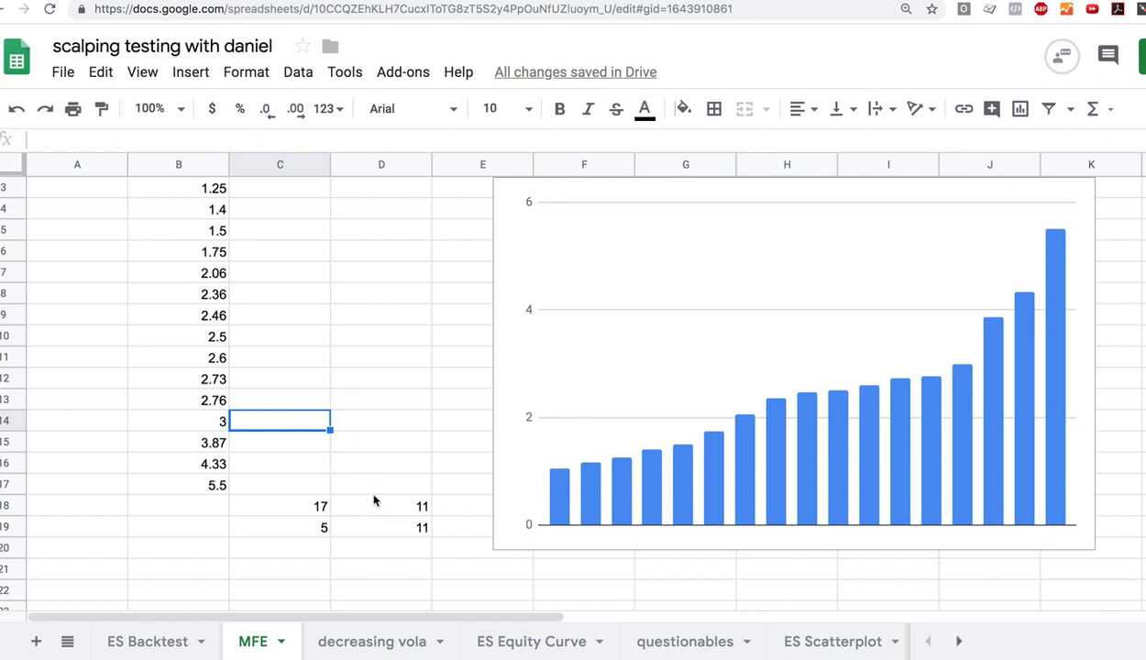
{"action": "left_click", "coordinate": [353, 505]}
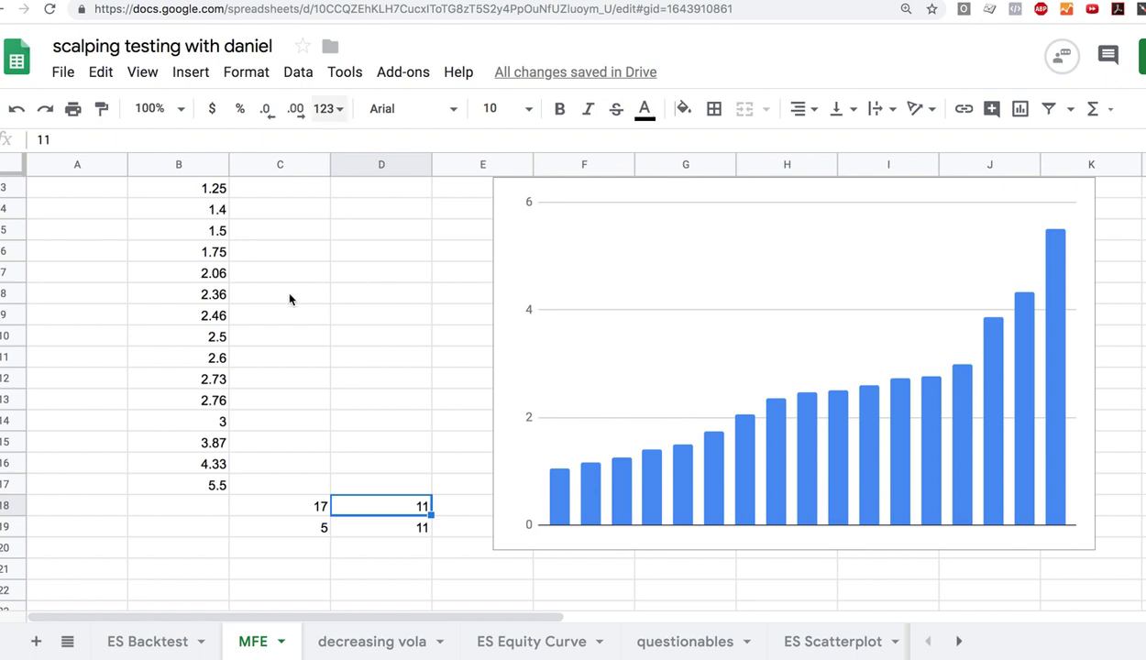
{"action": "scroll", "coordinate": [284, 291], "scroll_direction": "up", "scroll_amount": 2}
{"action": "left_click", "coordinate": [202, 186]}
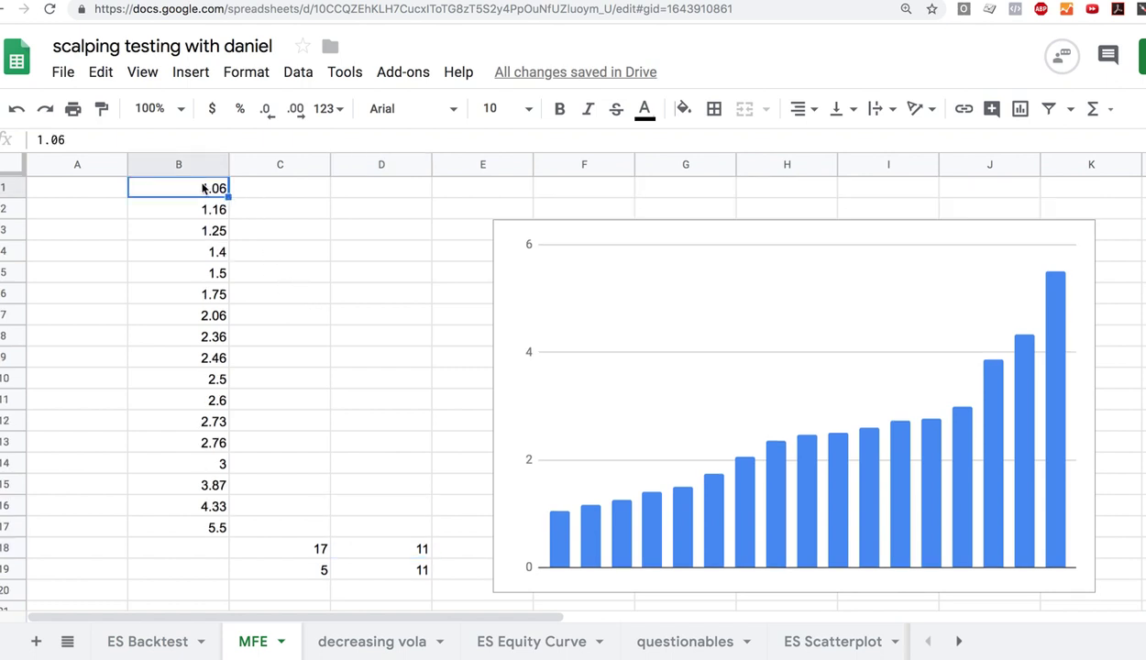
{"action": "left_click", "coordinate": [214, 526]}
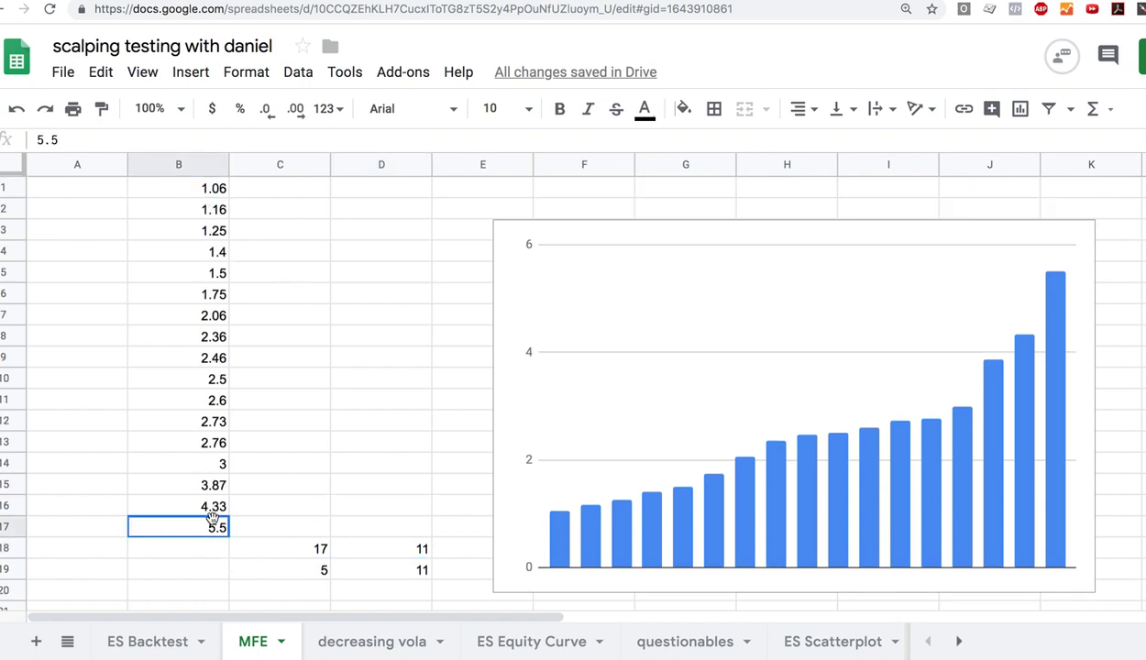
{"action": "left_click", "coordinate": [282, 502]}
{"action": "left_click", "coordinate": [286, 521]}
{"action": "left_click", "coordinate": [223, 530]}
- Move the bar chart up to the top of the sheet and shrink it until row 18 is fully uncovered
{"action": "left_click", "coordinate": [767, 236]}
{"action": "left_click_drag", "start_coordinate": [767, 237], "coordinate": [756, 187]}
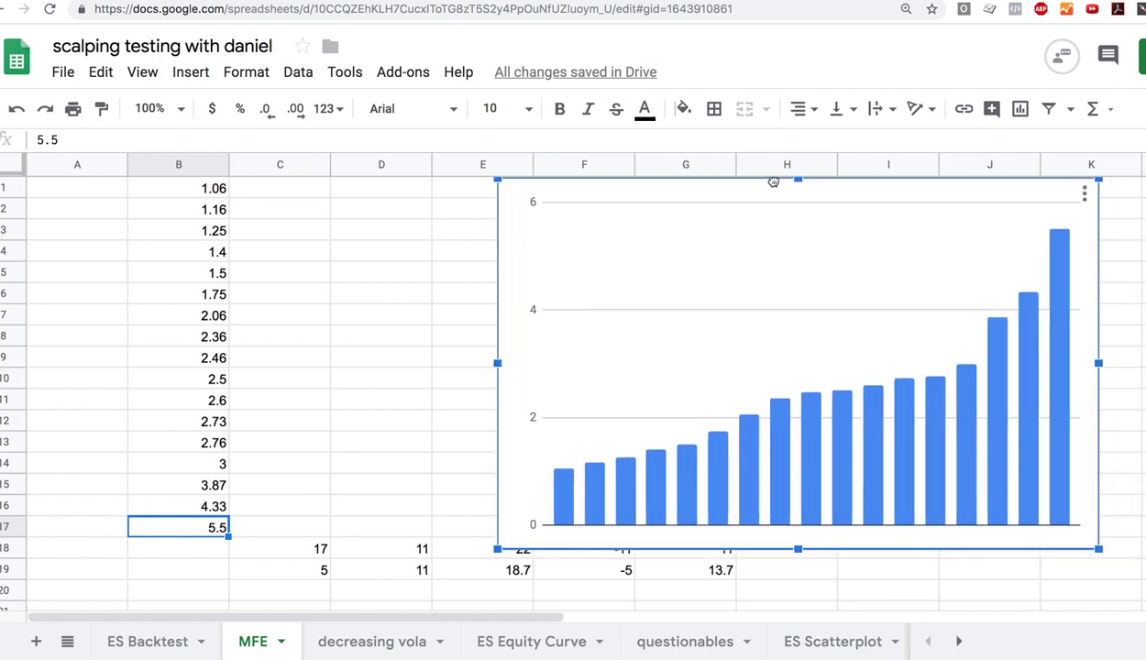
{"action": "left_click", "coordinate": [403, 425]}
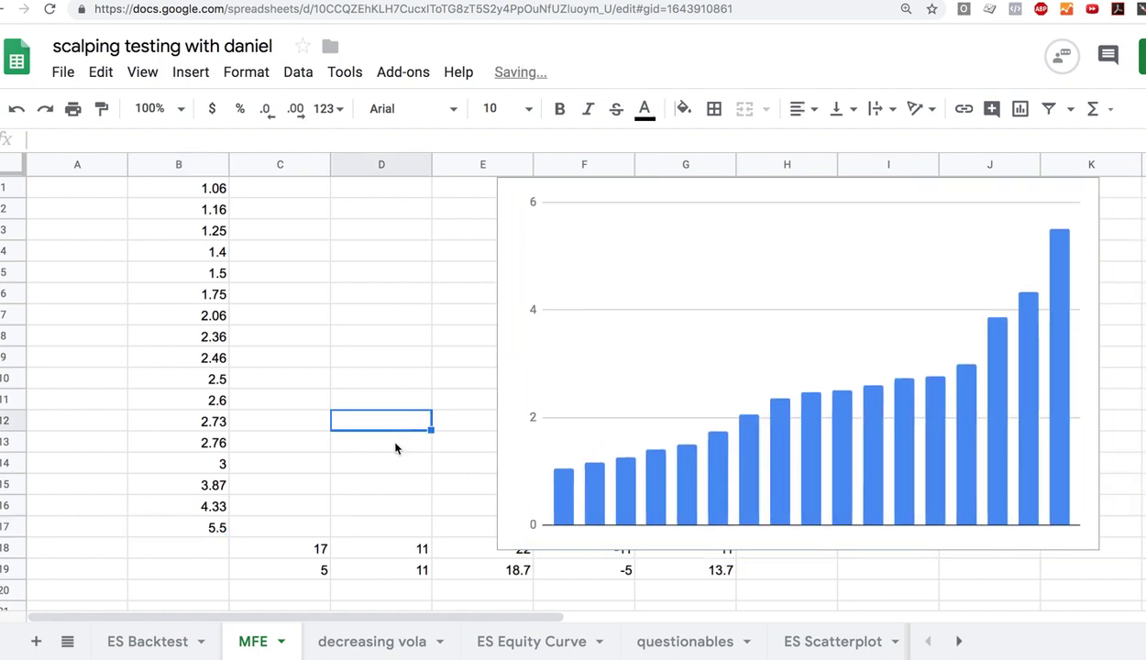
{"action": "left_click", "coordinate": [385, 553]}
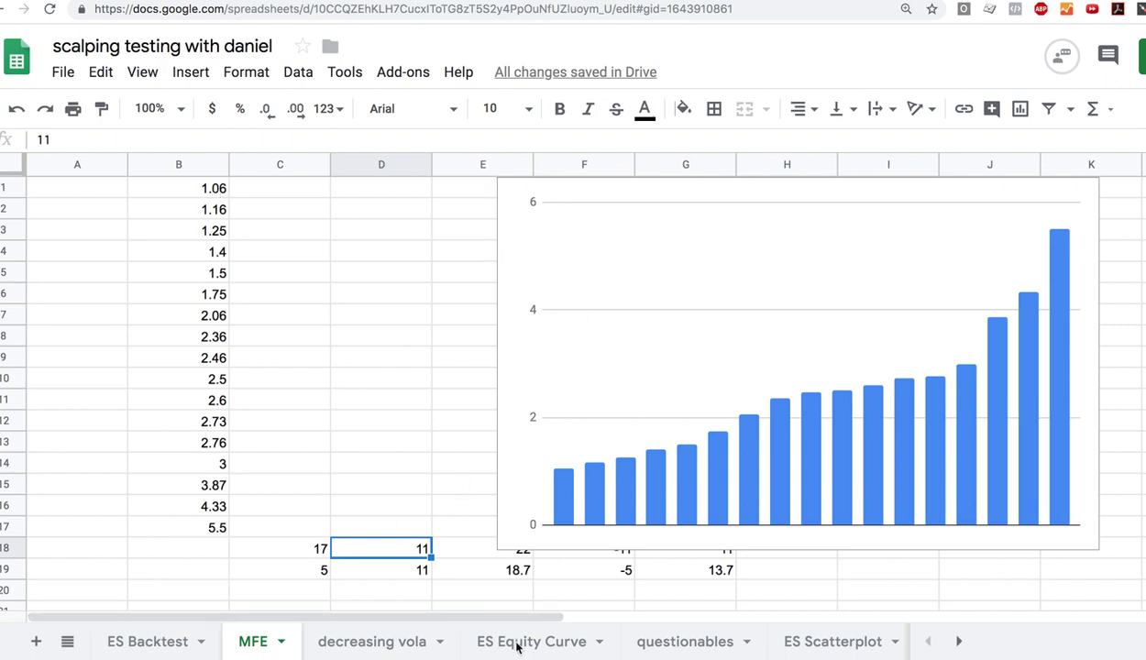
{"action": "left_click", "coordinate": [498, 540]}
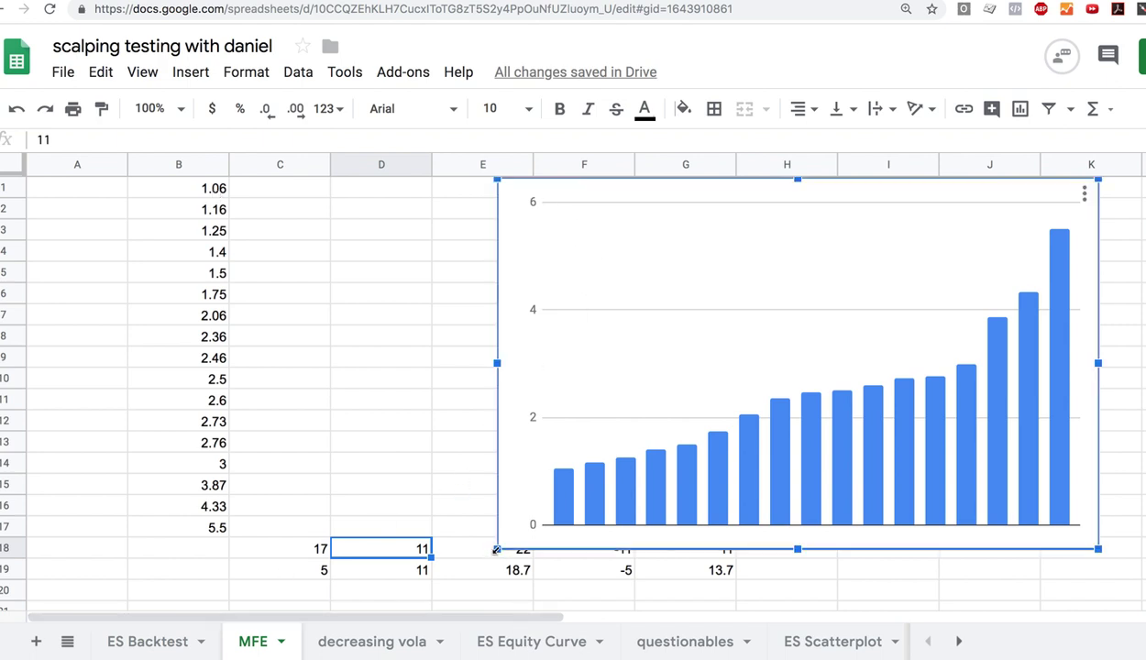
{"action": "left_click_drag", "start_coordinate": [495, 549], "coordinate": [518, 488]}
{"action": "left_click", "coordinate": [515, 486]}
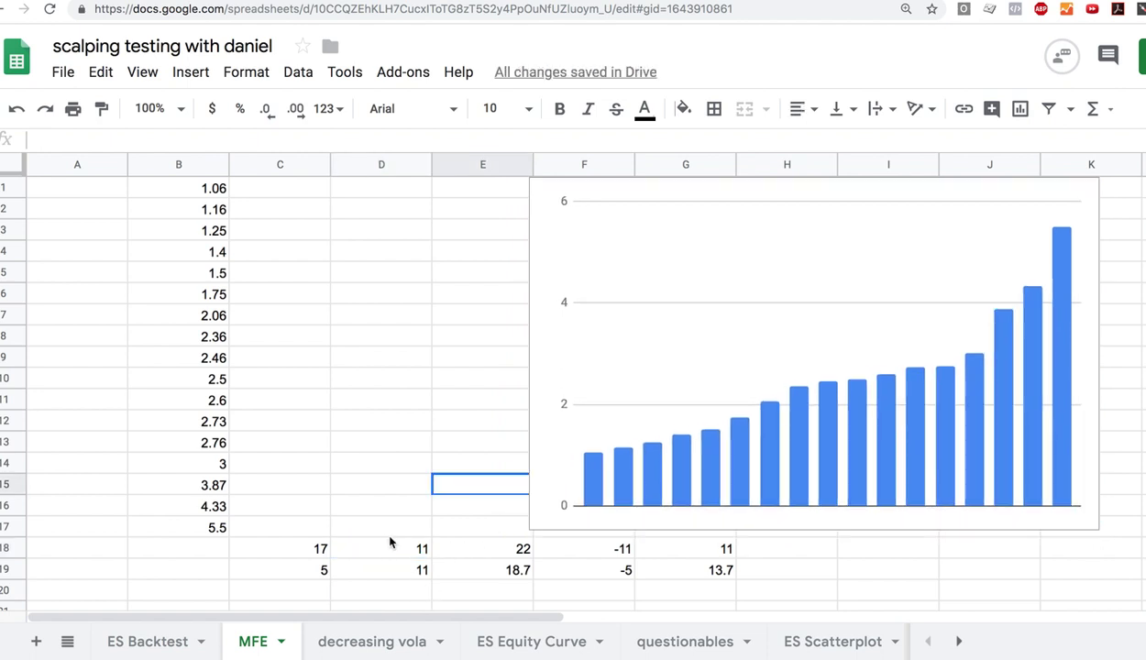
- Examine the count formula in C18, the column B values it covers, and the row 18 calculation across to G18
{"action": "left_click", "coordinate": [321, 552]}
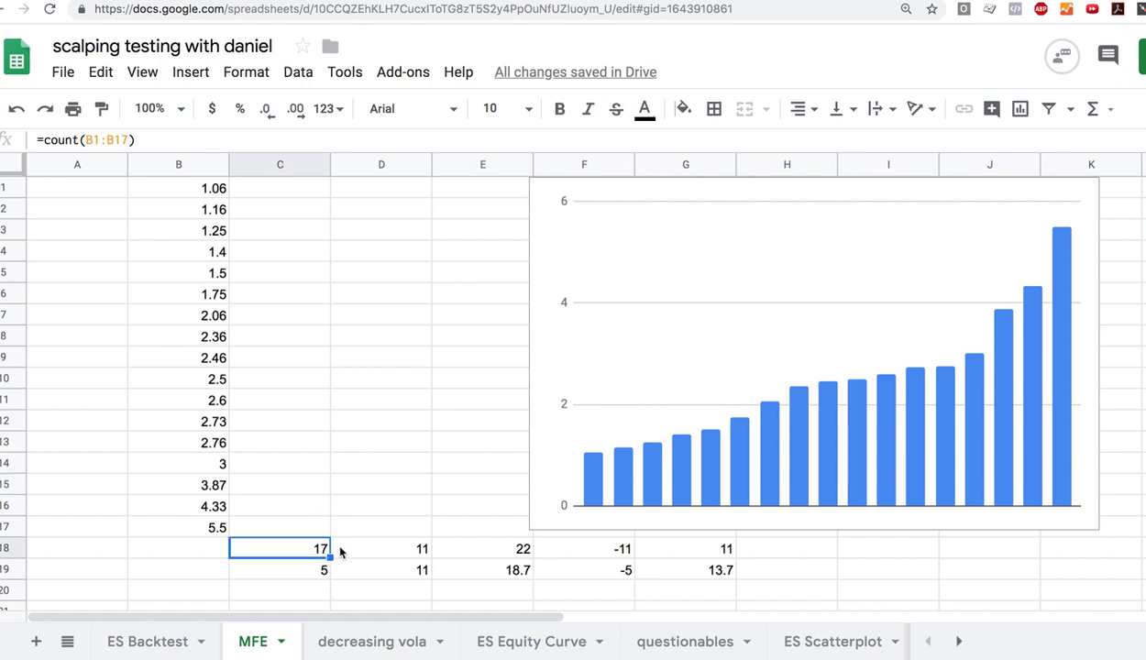
{"action": "left_click", "coordinate": [254, 211]}
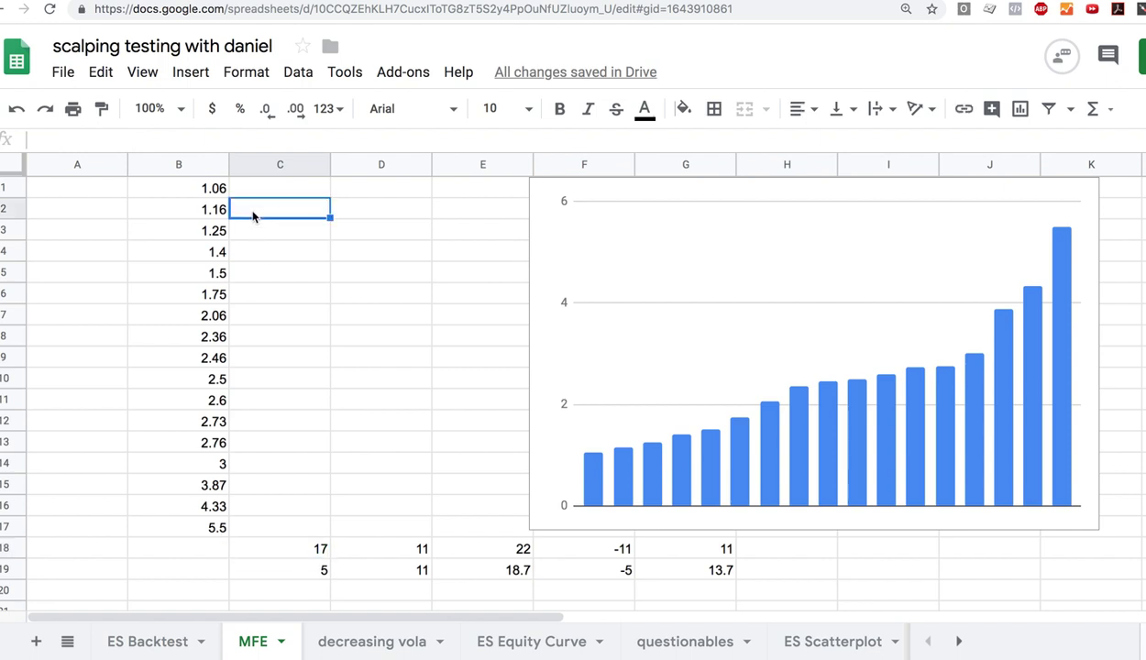
{"action": "left_click", "coordinate": [213, 190]}
{"action": "left_click", "coordinate": [241, 212]}
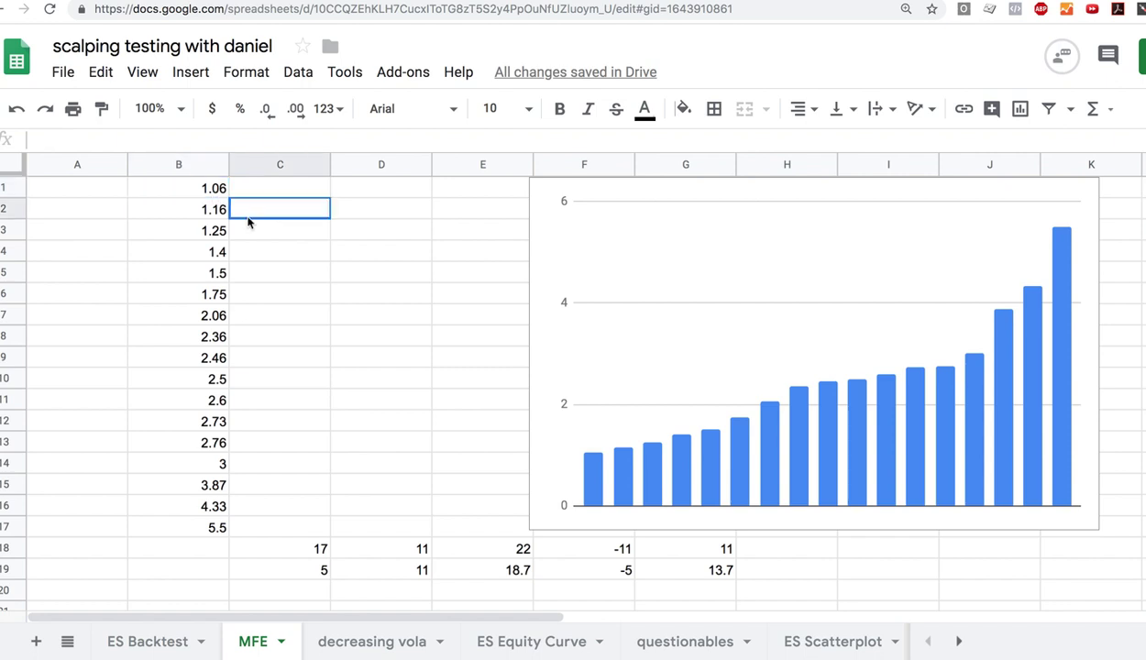
{"action": "left_click", "coordinate": [293, 524]}
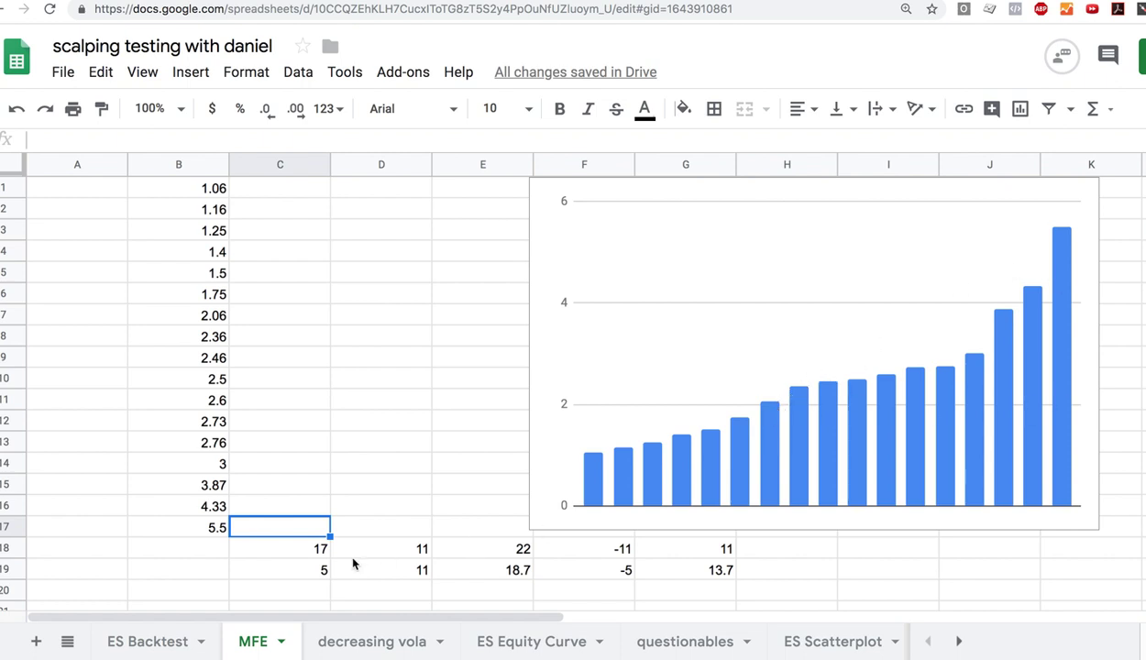
{"action": "left_click", "coordinate": [323, 554]}
{"action": "left_click", "coordinate": [315, 573]}
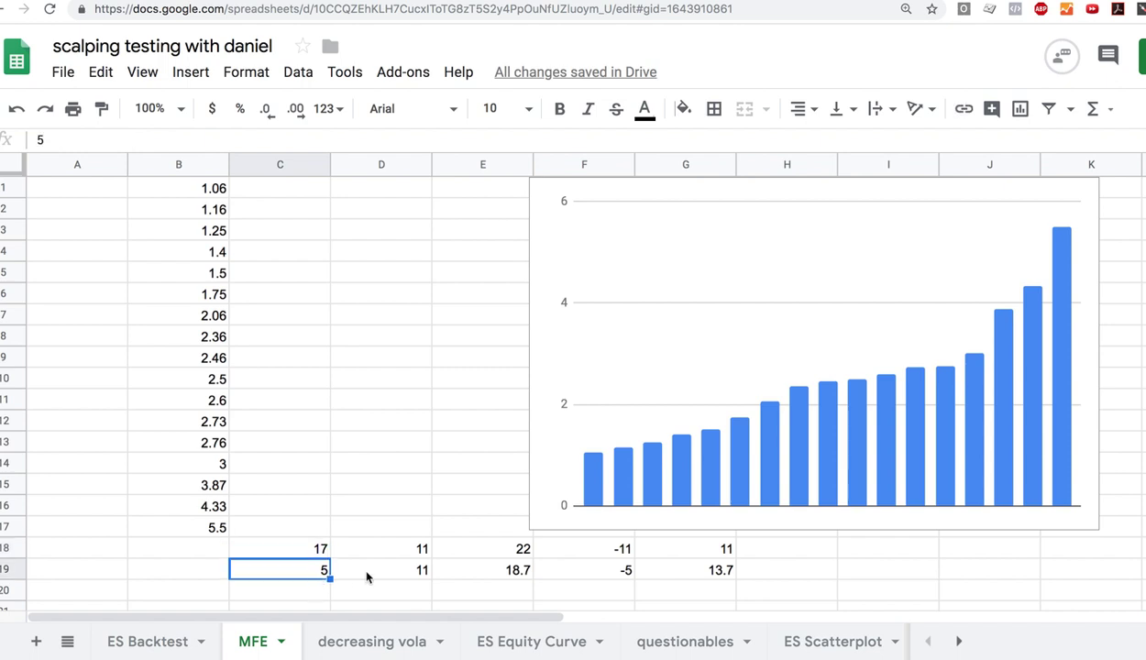
{"action": "left_click", "coordinate": [421, 550]}
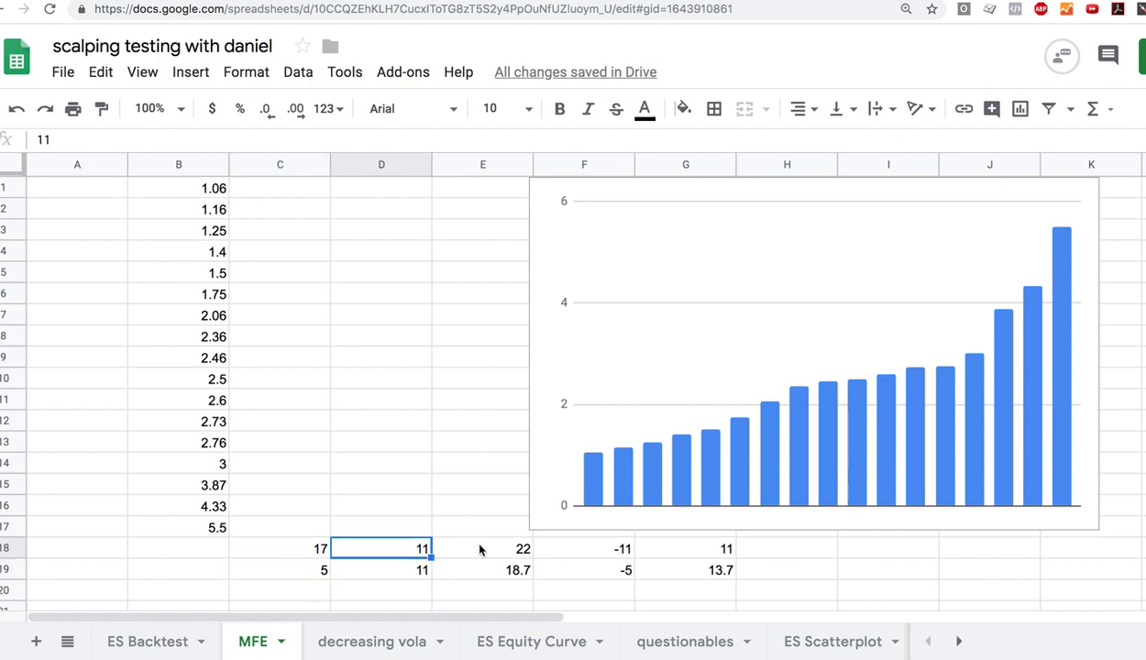
{"action": "left_click", "coordinate": [484, 542]}
{"action": "left_click", "coordinate": [411, 546]}
{"action": "left_click", "coordinate": [499, 550]}
{"action": "left_click", "coordinate": [624, 550]}
{"action": "left_click", "coordinate": [726, 548]}
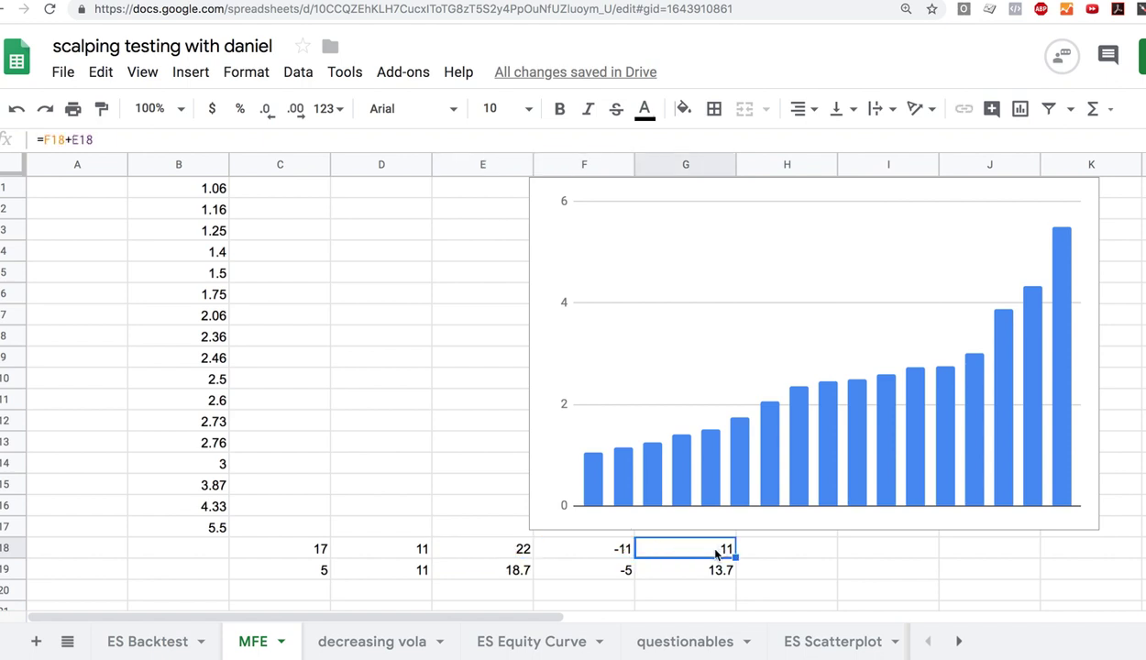
{"action": "left_click", "coordinate": [318, 567]}
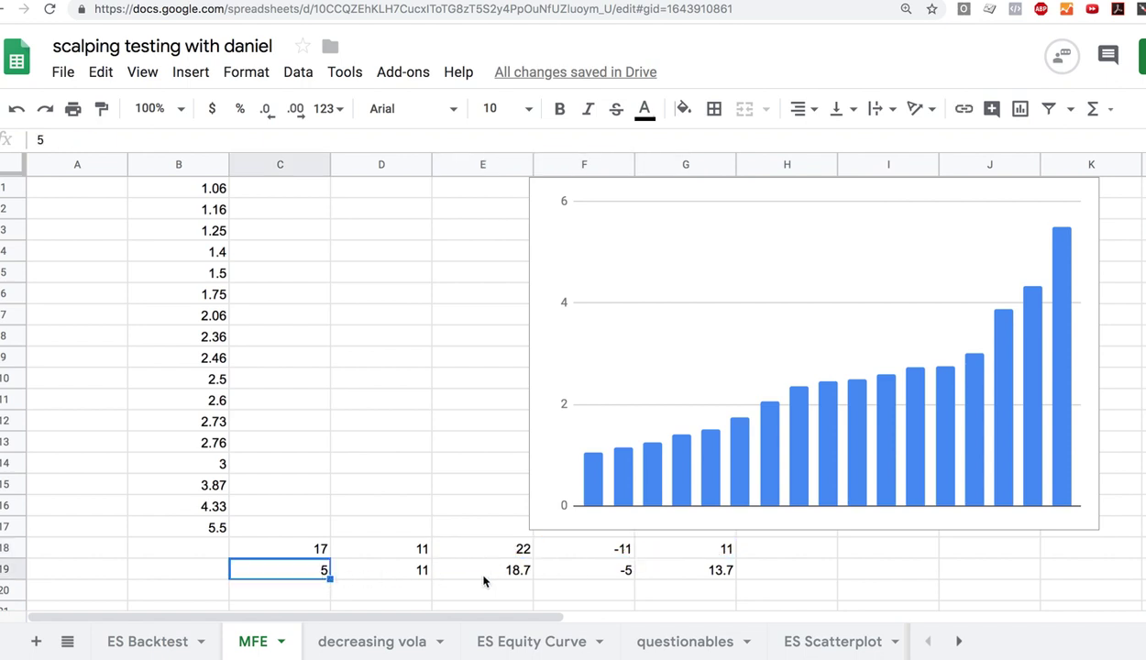
- Enter 17 in C20 and the formula =C20*1.1 in D20
{"action": "left_click", "coordinate": [322, 590]}
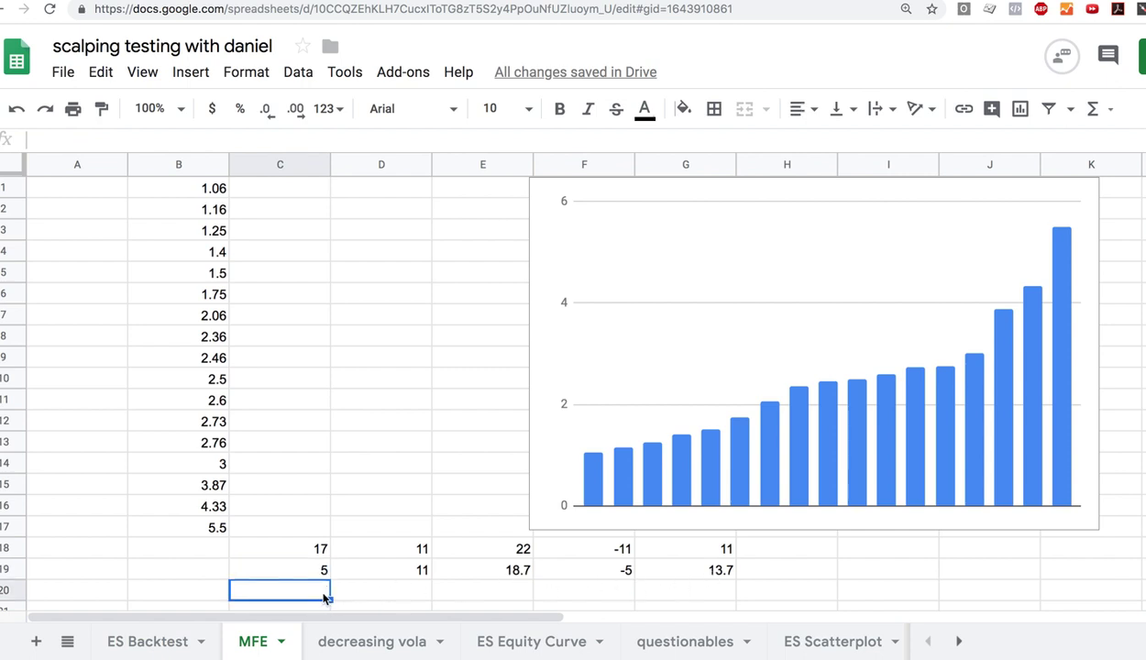
{"action": "type", "text": "17"}
{"action": "key", "text": "Tab"}
{"action": "type", "text": "="}
{"action": "left_click", "coordinate": [323, 591]}
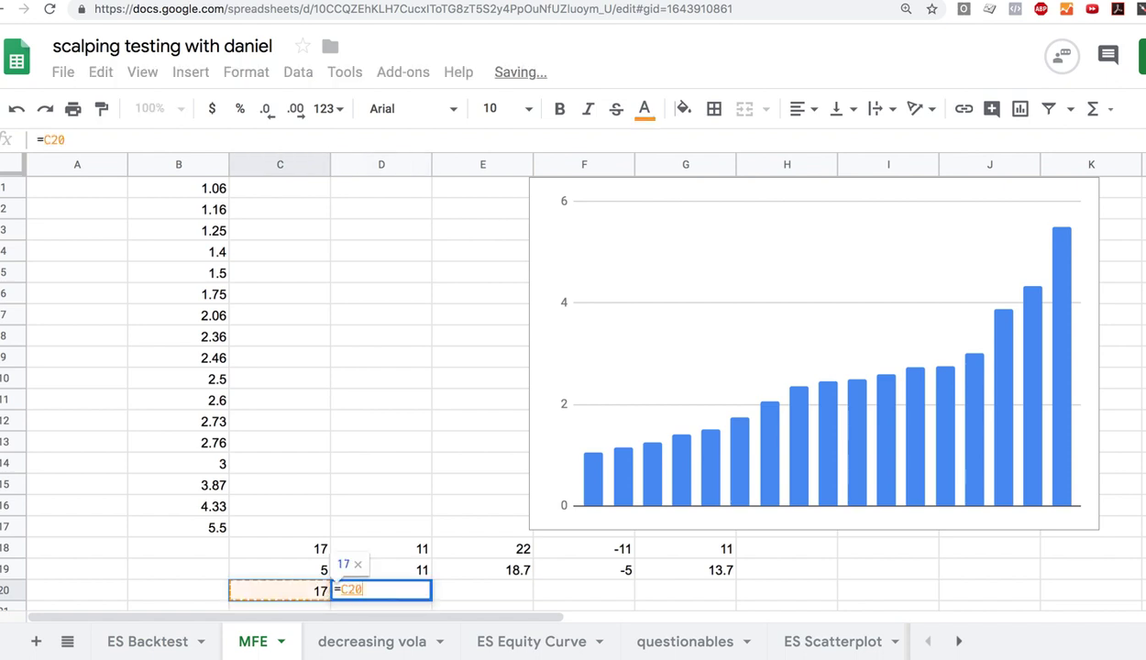
{"action": "type", "text": "*1.1"}
{"action": "key", "text": "Return"}
{"action": "key", "text": "Up"}
- Enter -5 in E20 as the loss amount for the row 20 scenario
{"action": "left_click", "coordinate": [482, 569]}
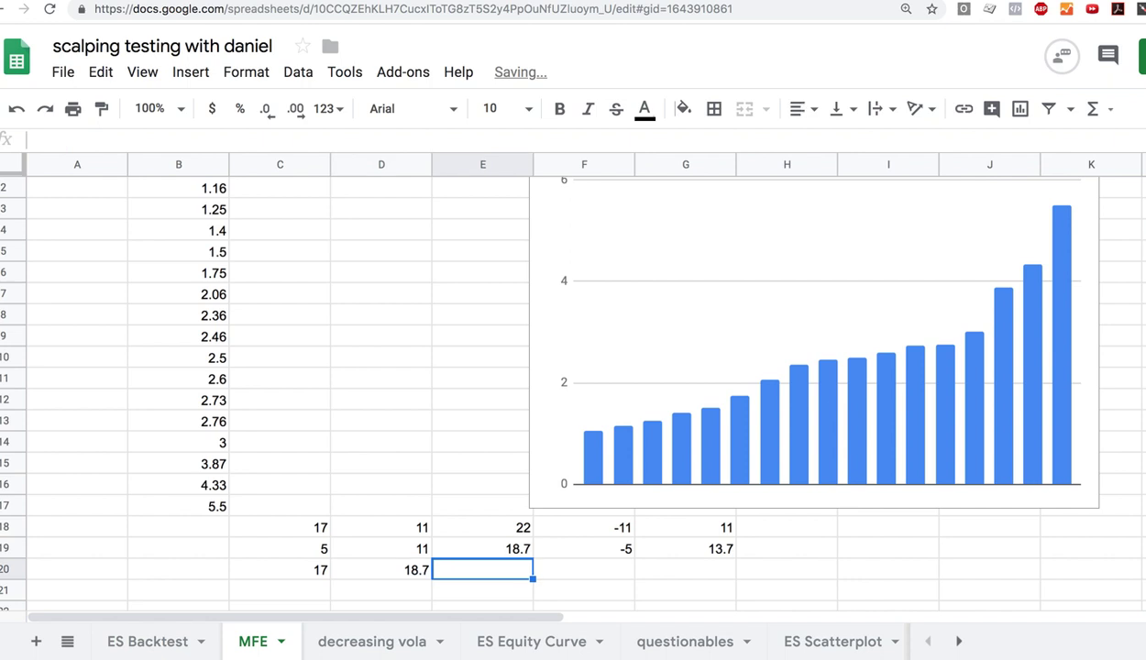
{"action": "type", "text": "-5"}
{"action": "key", "text": "Return"}
{"action": "type", "text": "\\"}
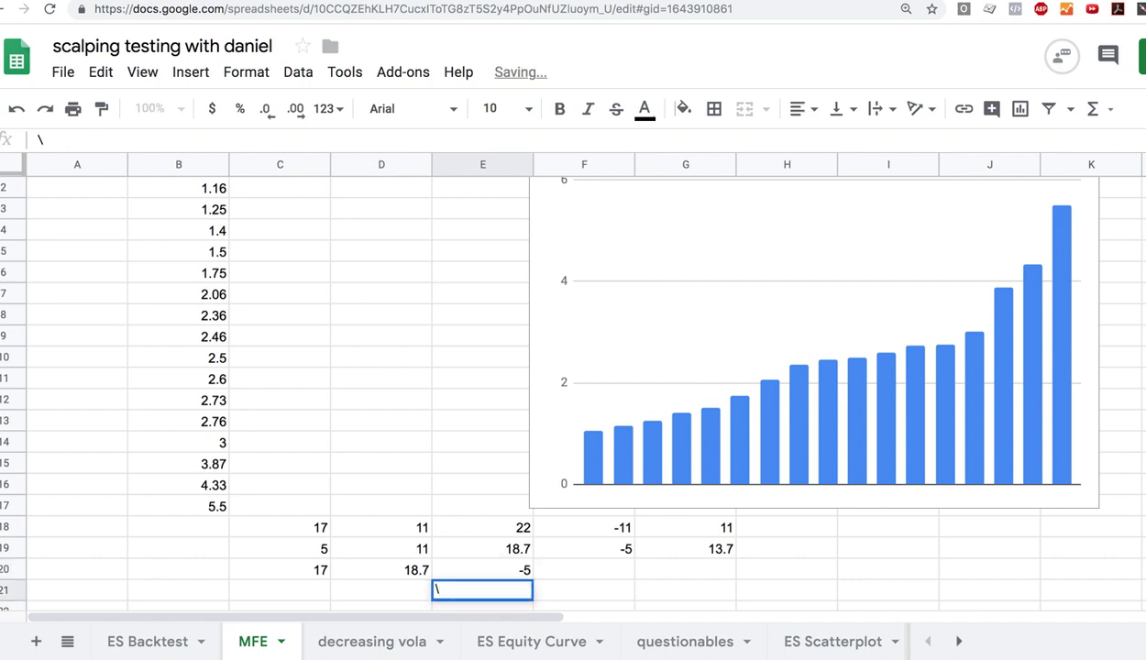
- Total D20:E20 in G20 with a SUM formula and clear the stray backslash from E21
{"action": "left_click", "coordinate": [685, 569]}
{"action": "key", "text": "Right"}
{"action": "key", "text": "Left"}
{"action": "type", "text": "=sum("}
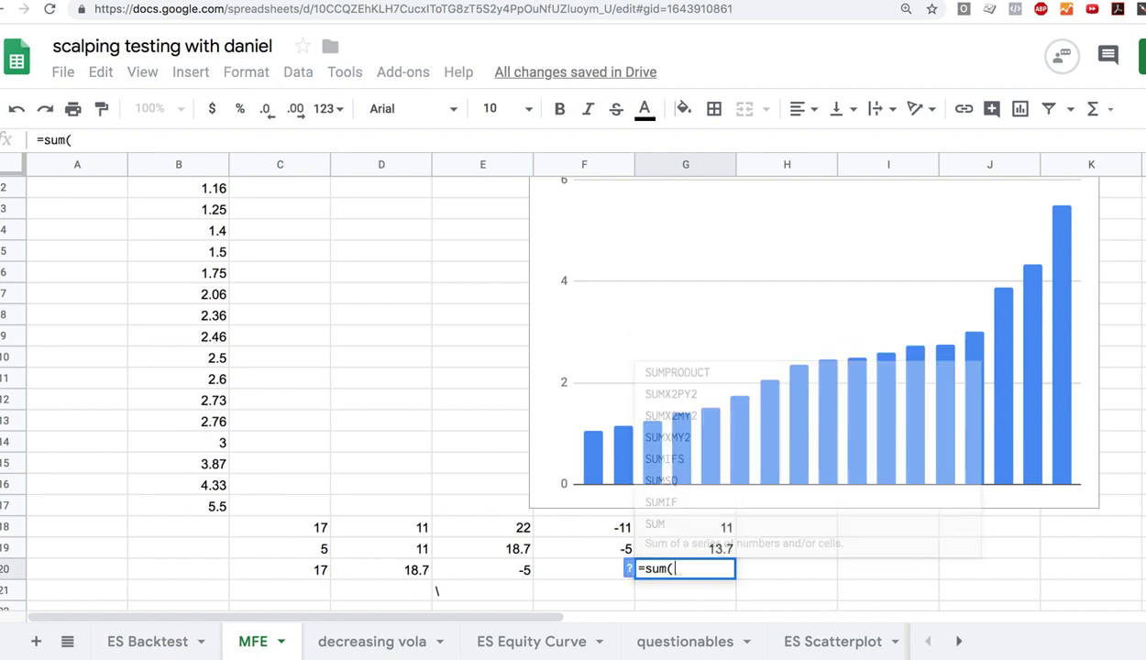
{"action": "left_click_drag", "start_coordinate": [379, 569], "coordinate": [483, 570]}
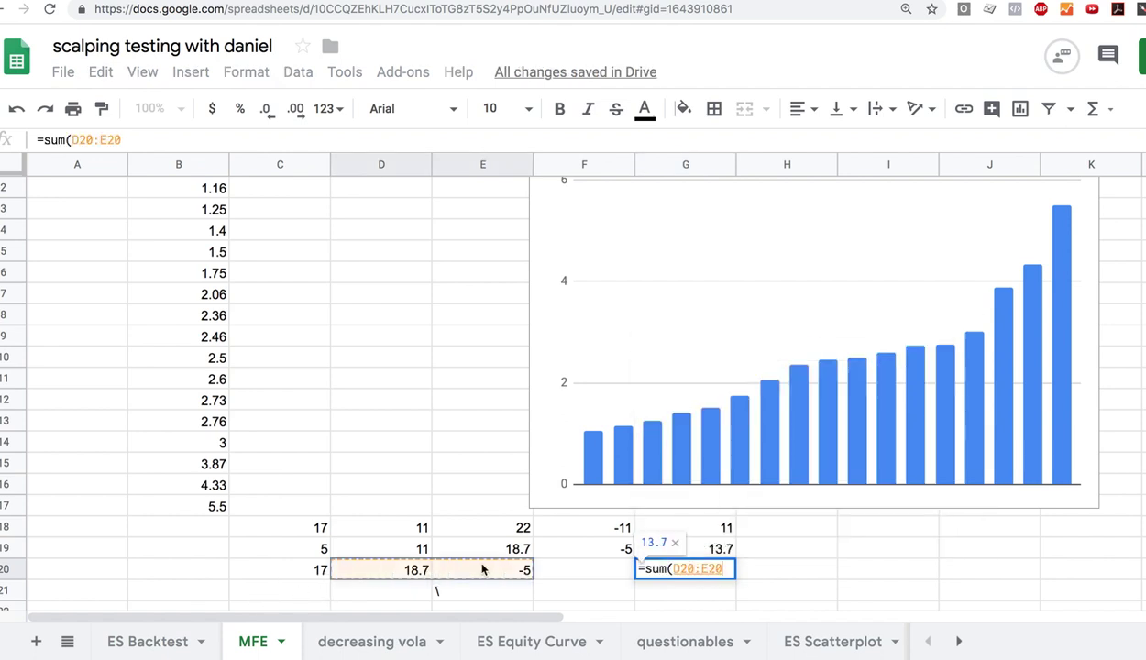
{"action": "key", "text": "Return"}
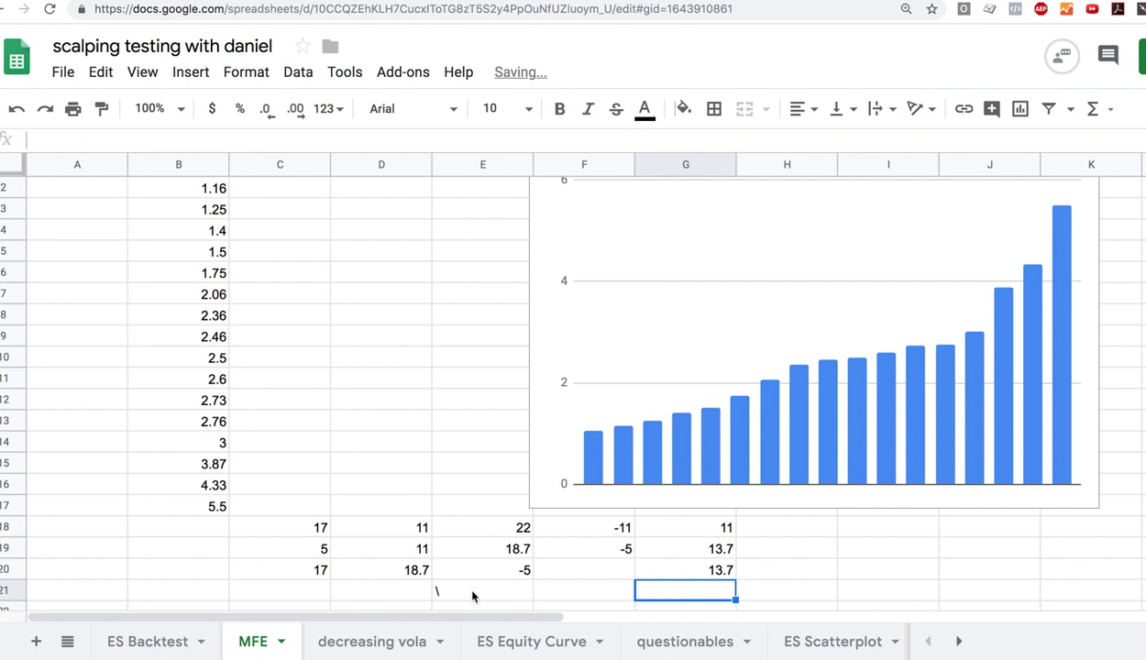
{"action": "left_click", "coordinate": [438, 590]}
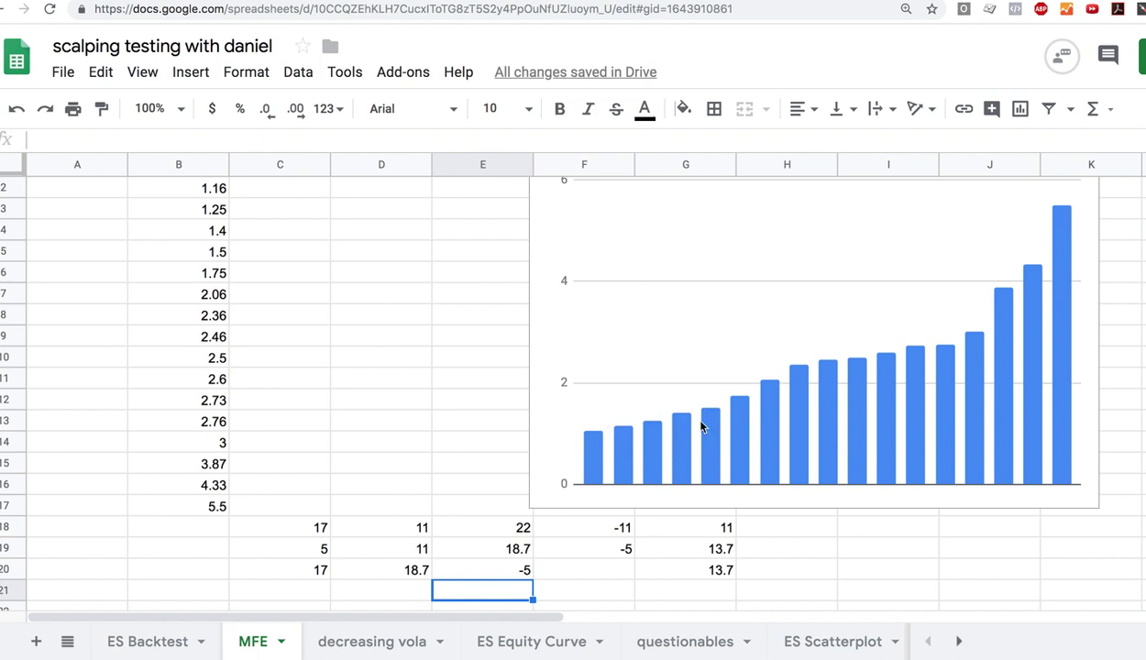
- Compare the scenario totals in G18 and G19 and the formulas behind them
{"action": "left_click", "coordinate": [417, 532]}
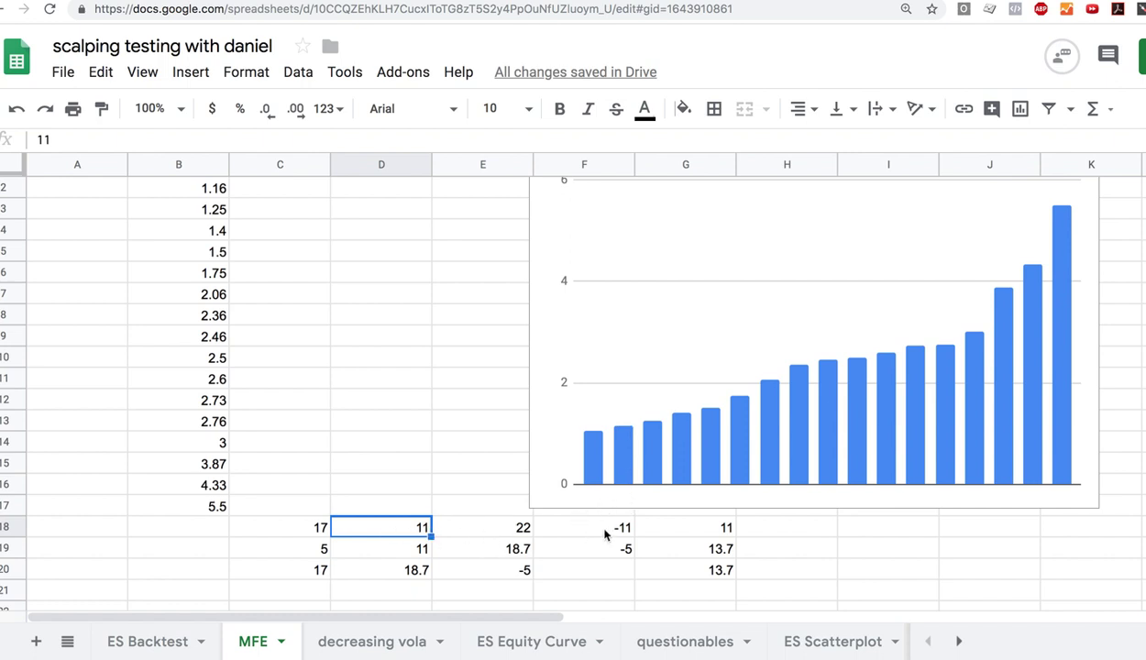
{"action": "left_click", "coordinate": [723, 527]}
{"action": "left_click", "coordinate": [720, 548]}
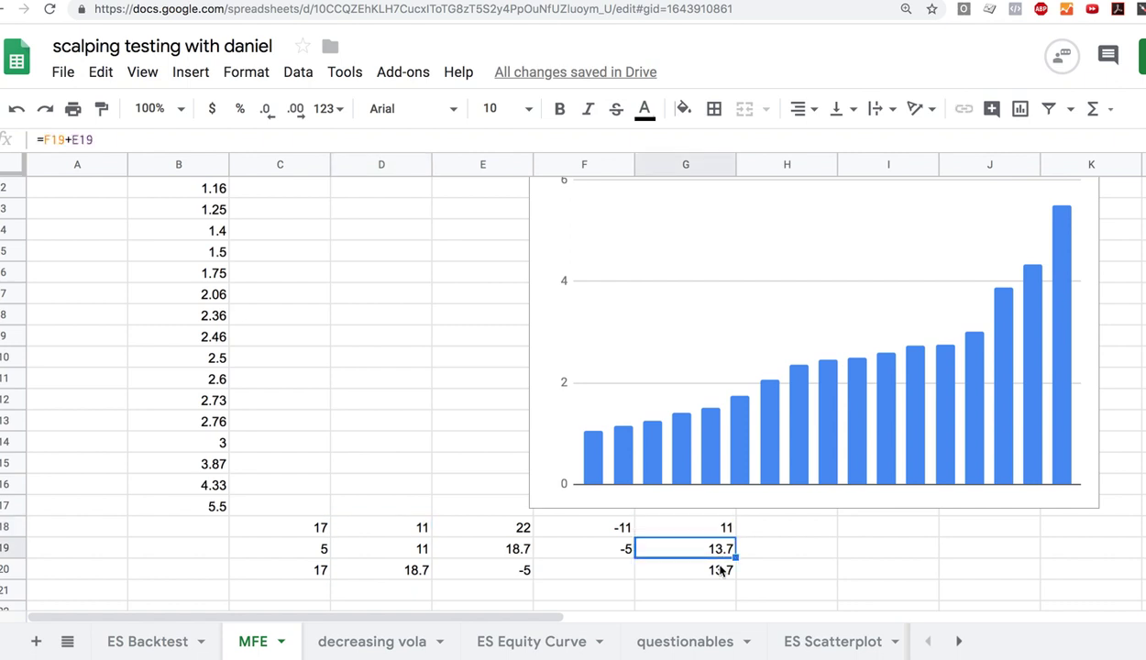
{"action": "left_click", "coordinate": [722, 528]}
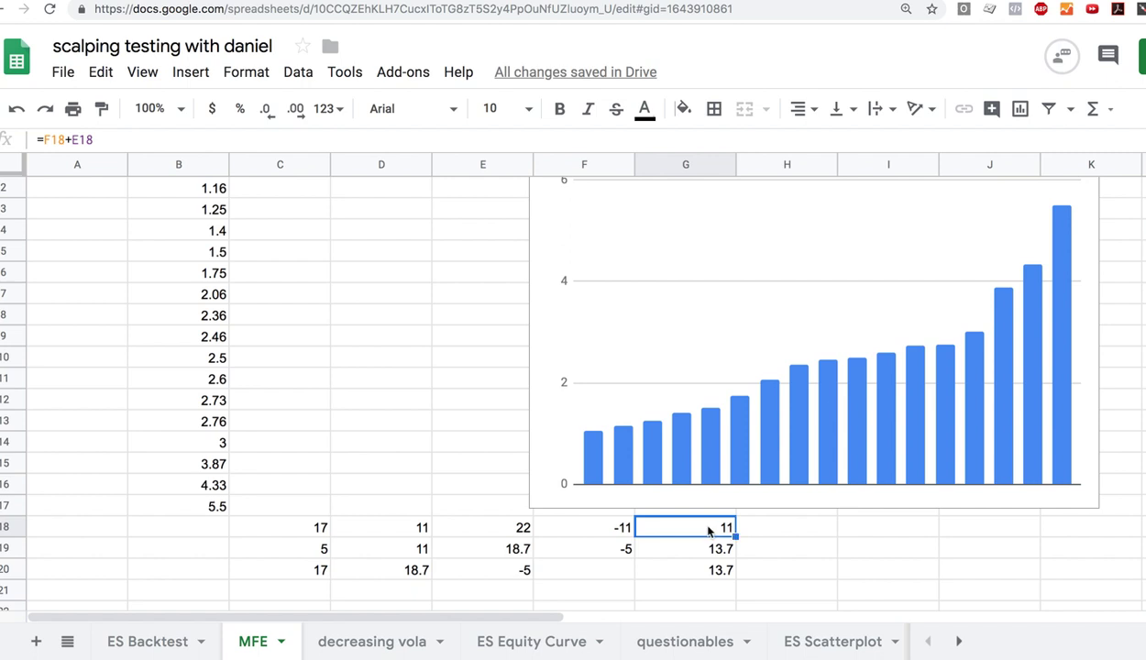
{"action": "left_click", "coordinate": [721, 549]}
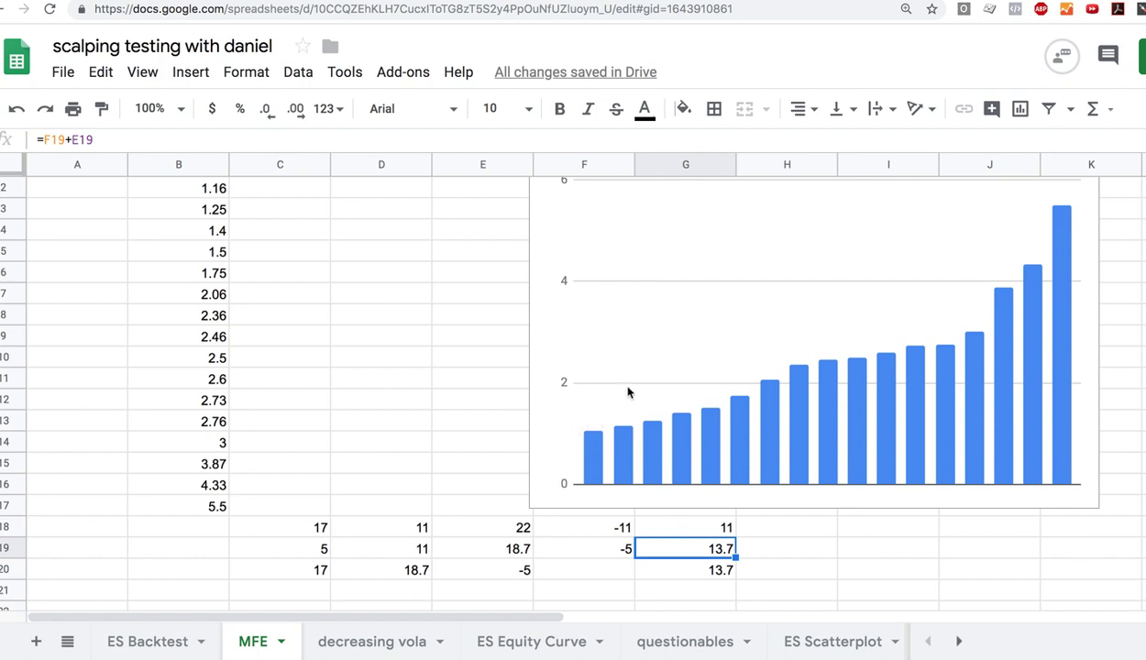
- Open the ES Backtest sheet and examine the number of trades, wins, winning percent and expectancy in E28:E31
{"action": "left_click", "coordinate": [144, 642]}
{"action": "scroll", "coordinate": [312, 527], "scroll_direction": "up", "scroll_amount": 2}
{"action": "left_click", "coordinate": [513, 273]}
{"action": "left_click", "coordinate": [519, 295]}
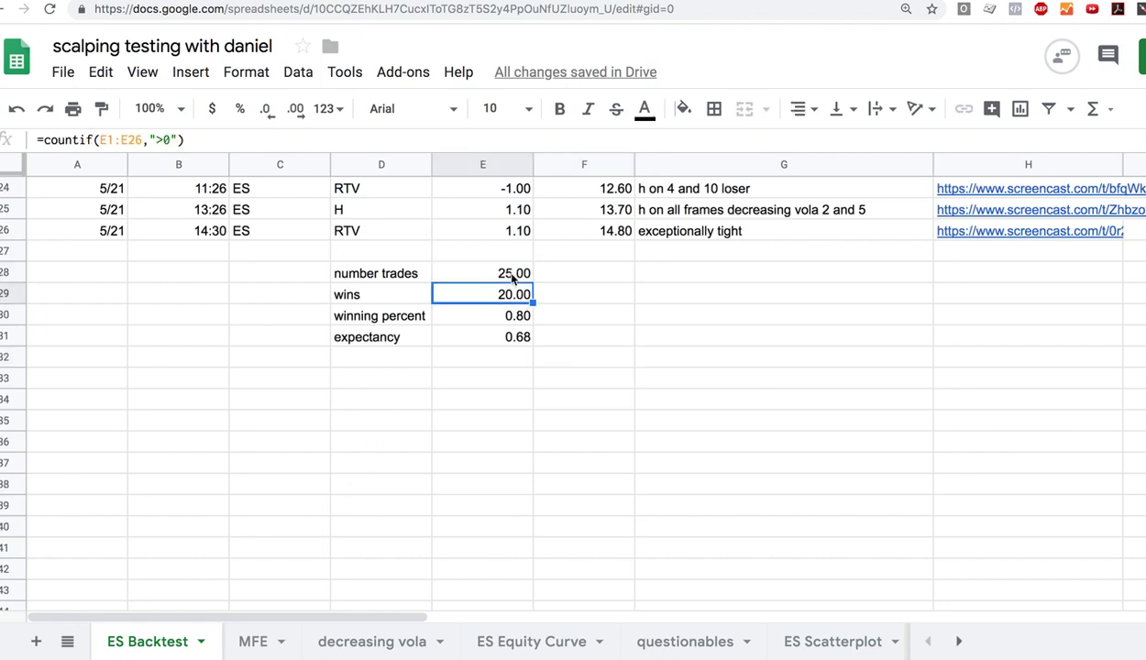
{"action": "left_click", "coordinate": [500, 273]}
{"action": "left_click", "coordinate": [495, 295]}
{"action": "left_click", "coordinate": [518, 316]}
{"action": "left_click", "coordinate": [522, 337]}
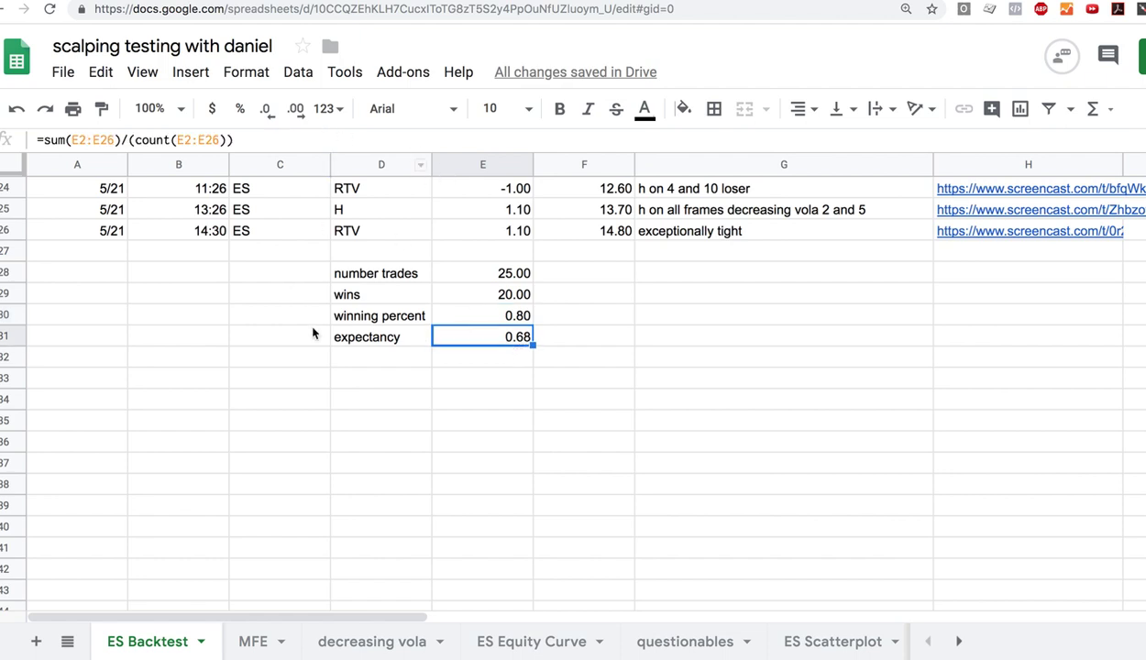
{"action": "left_click", "coordinate": [284, 330]}
{"action": "left_click_drag", "start_coordinate": [338, 268], "coordinate": [366, 320]}
{"action": "left_click", "coordinate": [480, 359]}
{"action": "left_click", "coordinate": [243, 316]}
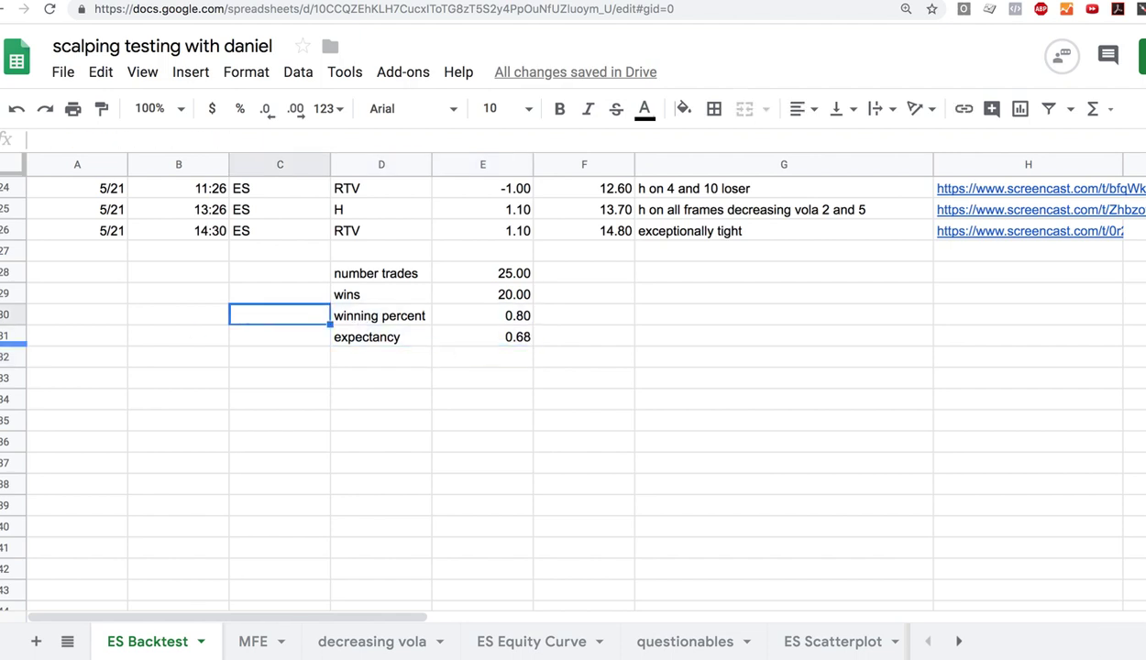